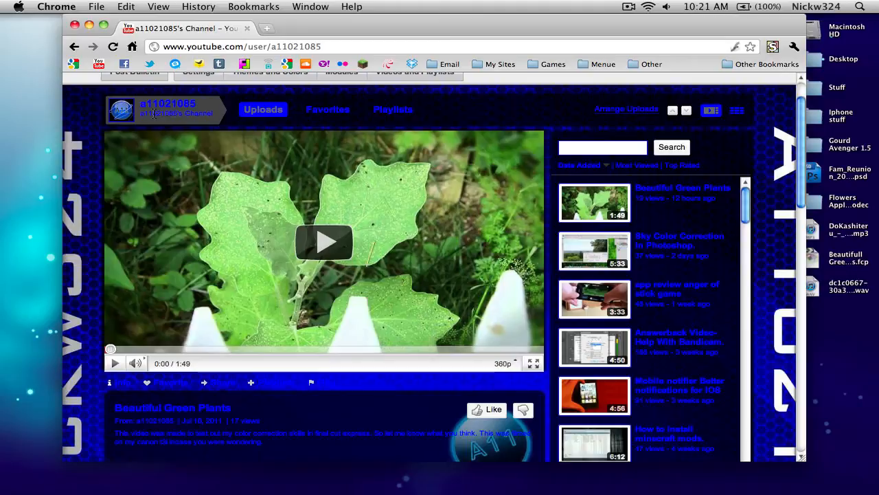
{"action": "scroll", "coordinate": [153, 114], "scroll_direction": "up", "scroll_amount": 1}
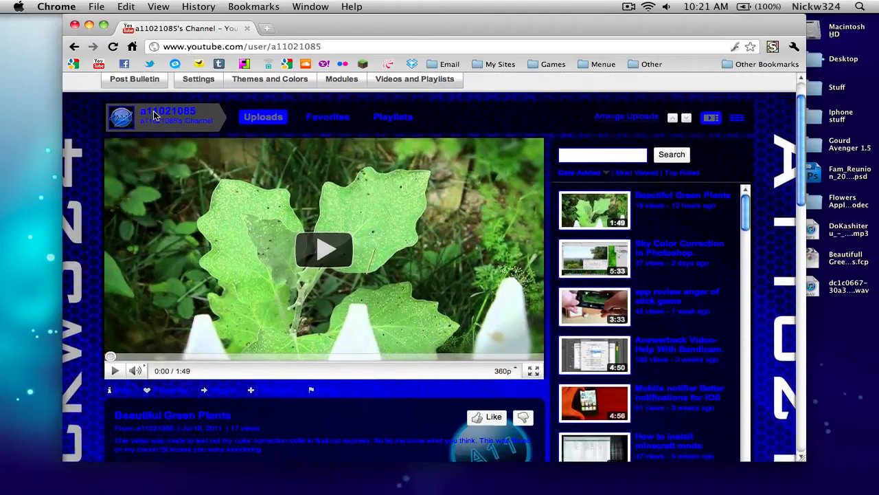
{"action": "scroll", "coordinate": [153, 114], "scroll_direction": "down", "scroll_amount": 2}
{"action": "scroll", "coordinate": [155, 116], "scroll_direction": "up", "scroll_amount": 1}
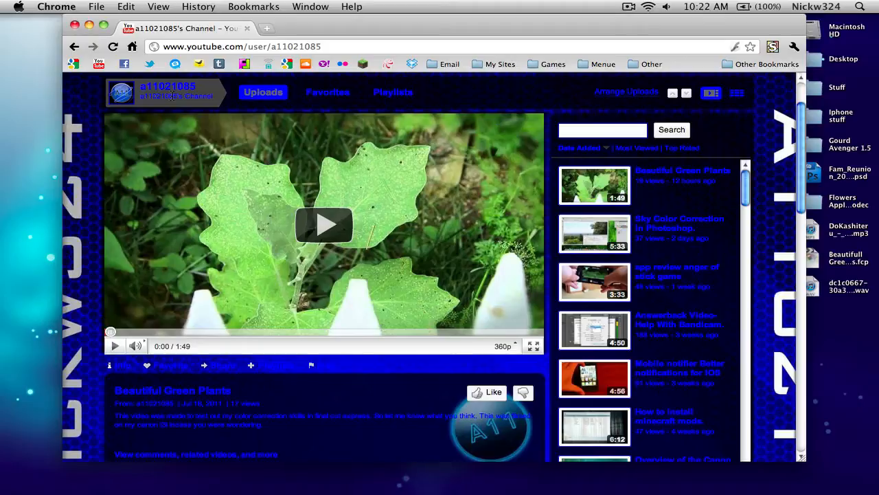
- Switch to Final Cut Express and preview the opening a11.mp4, MVI_0544 and MVI_0543 clips in the sequence
{"action": "key", "text": "ctrl+Up"}
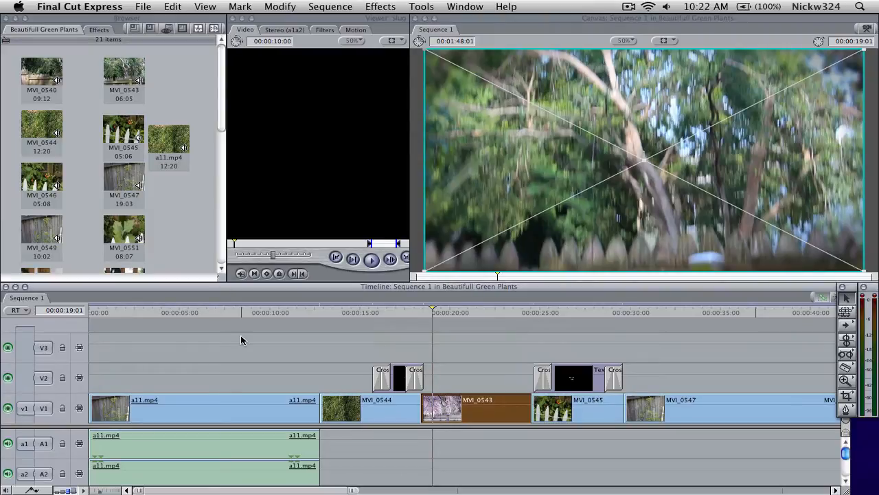
{"action": "left_click", "coordinate": [265, 409]}
{"action": "left_click", "coordinate": [263, 311]}
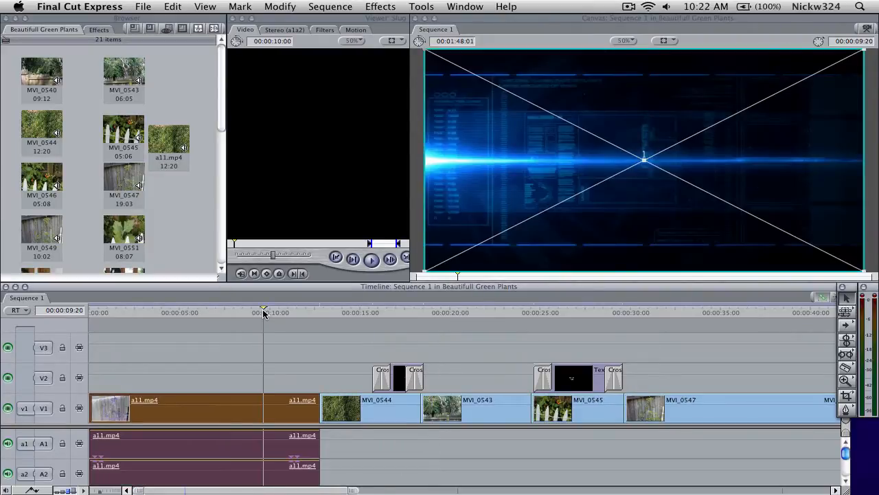
{"action": "left_click", "coordinate": [392, 410]}
{"action": "left_click", "coordinate": [408, 311]}
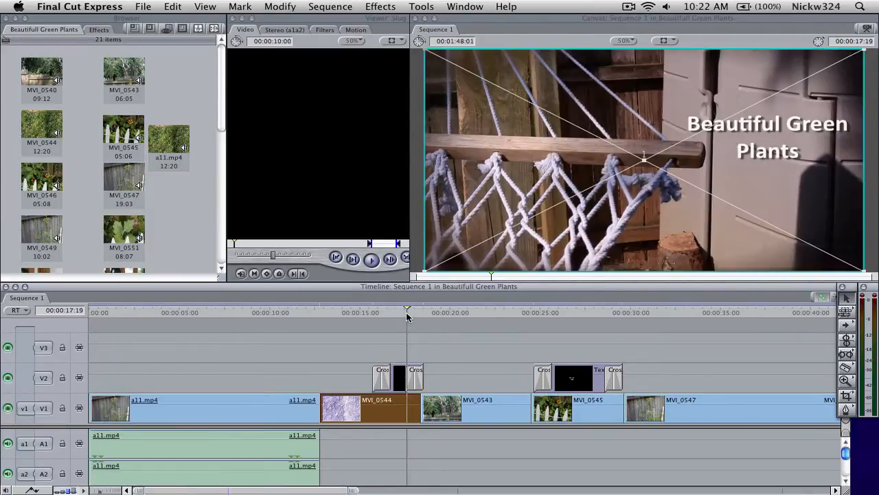
{"action": "left_click", "coordinate": [459, 312]}
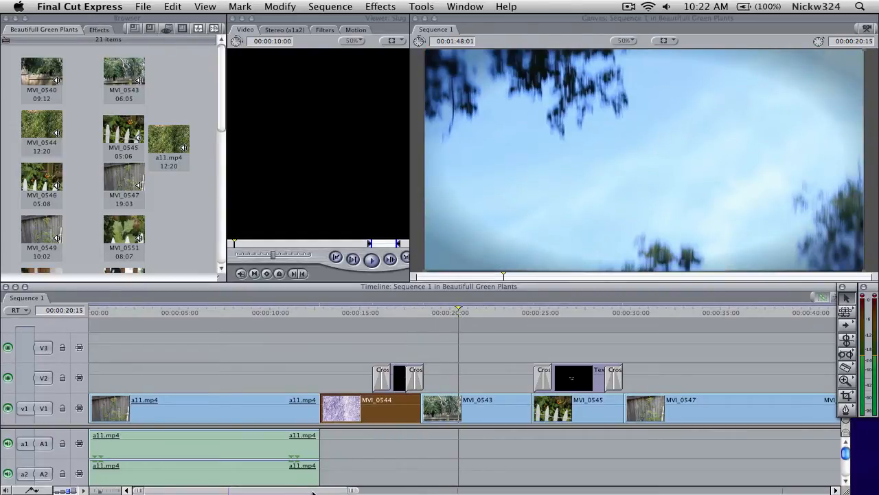
- Add the original MVI_0551 clip from the browser to track V1, after the closing a11.mp4 clip at about 00:01:51
{"action": "left_click_drag", "start_coordinate": [315, 491], "coordinate": [773, 490]}
{"action": "scroll", "coordinate": [456, 451], "scroll_direction": "down", "scroll_amount": 5}
{"action": "scroll", "coordinate": [456, 452], "scroll_direction": "up", "scroll_amount": 2}
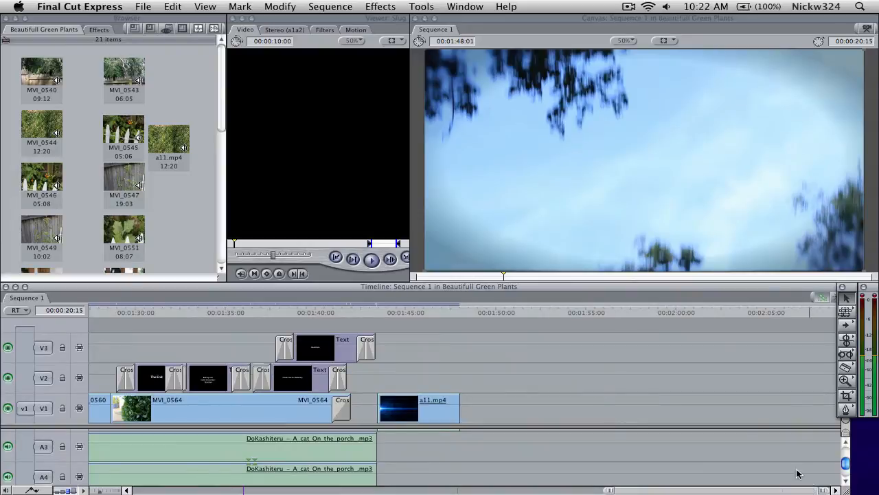
{"action": "scroll", "coordinate": [543, 443], "scroll_direction": "up", "scroll_amount": 3}
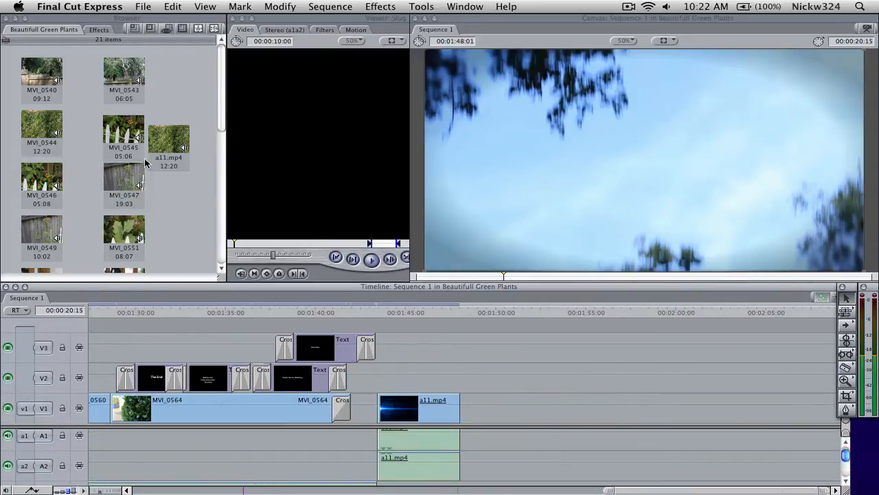
{"action": "left_click", "coordinate": [124, 134]}
{"action": "scroll", "coordinate": [173, 208], "scroll_direction": "down", "scroll_amount": 2}
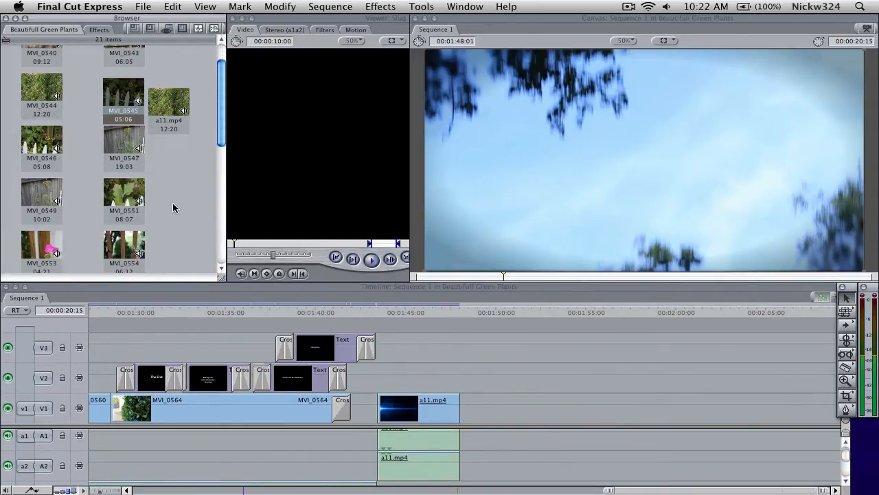
{"action": "scroll", "coordinate": [173, 208], "scroll_direction": "down", "scroll_amount": 10}
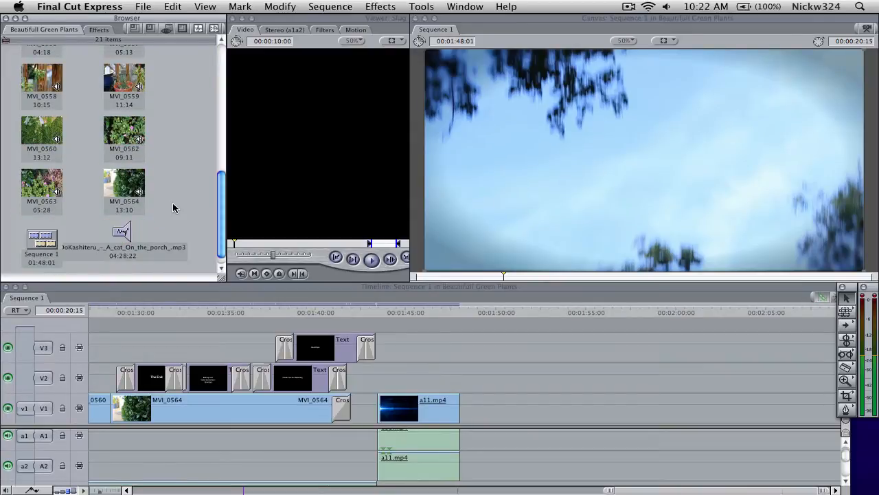
{"action": "scroll", "coordinate": [151, 199], "scroll_direction": "up", "scroll_amount": 8}
{"action": "left_click_drag", "start_coordinate": [127, 180], "coordinate": [557, 415]}
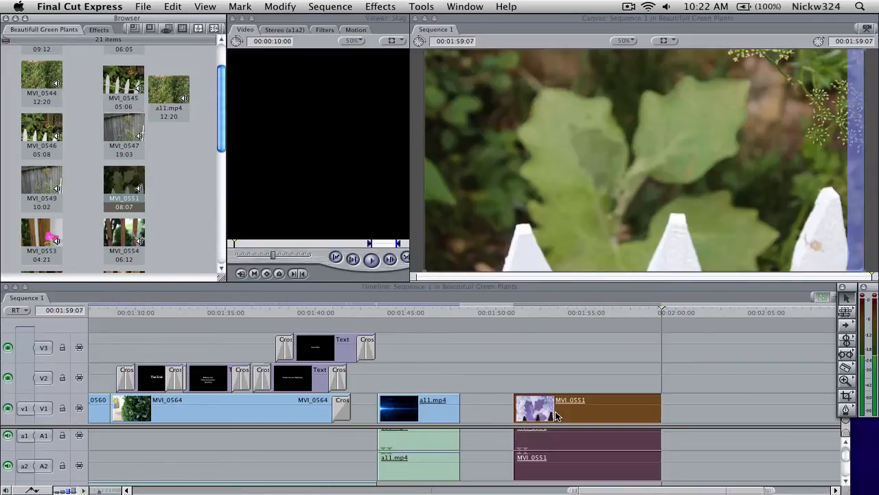
- Delete the audio of the newly added MVI_0551 clip, keeping its video by temporarily locking track V1
{"action": "left_click_drag", "start_coordinate": [573, 318], "coordinate": [541, 319]}
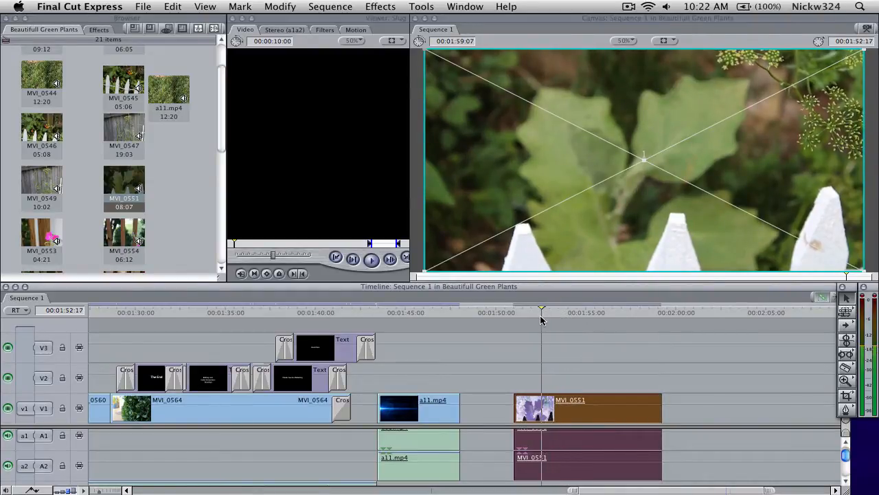
{"action": "left_click", "coordinate": [63, 408]}
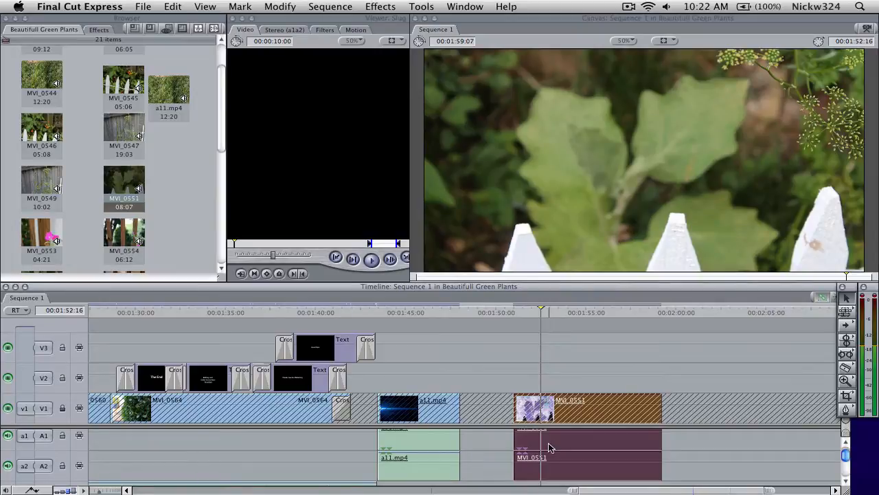
{"action": "key", "text": "Delete"}
{"action": "left_click", "coordinate": [63, 408]}
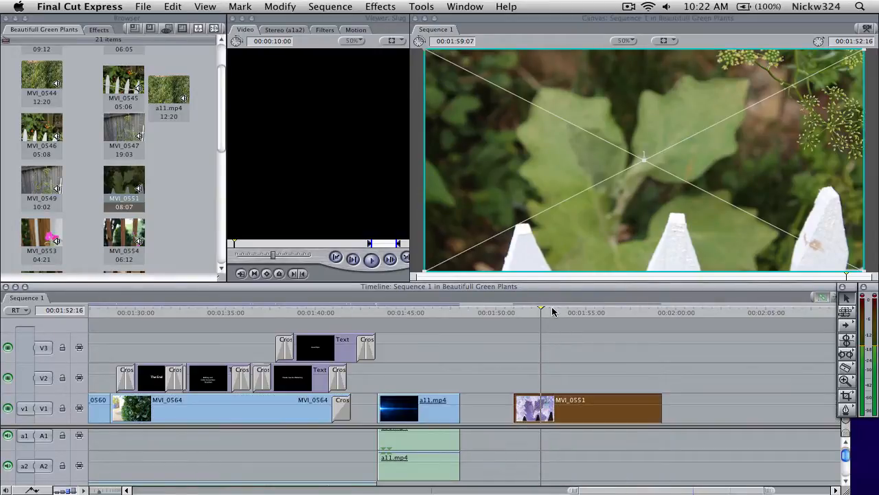
- Compare the uncorrected MVI_0551 clip at 00:01:51:19 with the color-corrected copy earlier in the sequence at 00:00:43:11
{"action": "left_click_drag", "start_coordinate": [554, 309], "coordinate": [525, 313]}
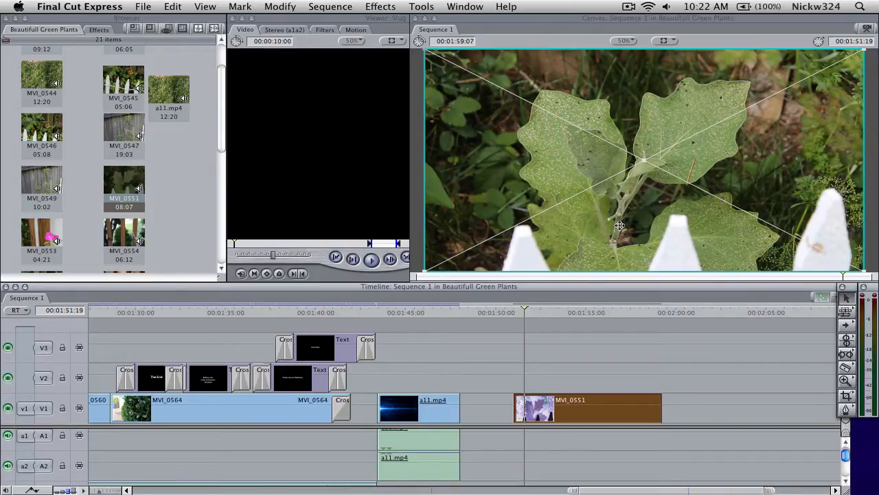
{"action": "left_click", "coordinate": [573, 30]}
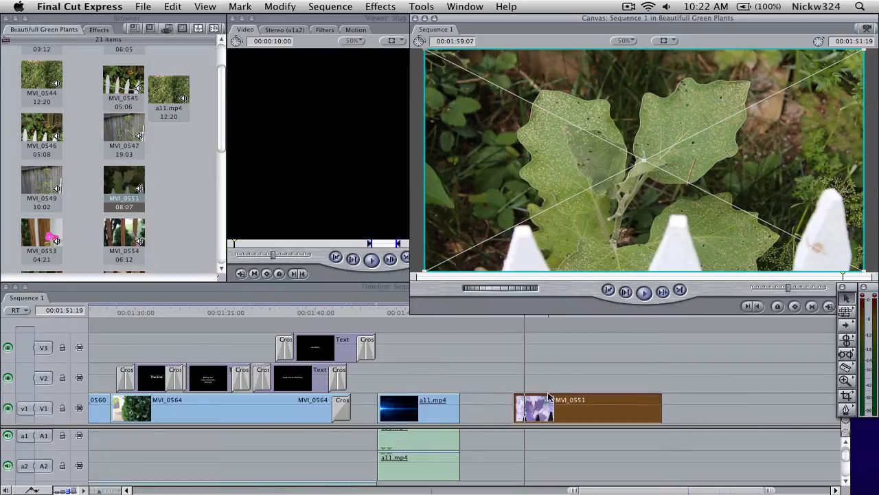
{"action": "scroll", "coordinate": [550, 396], "scroll_direction": "left", "scroll_amount": 12}
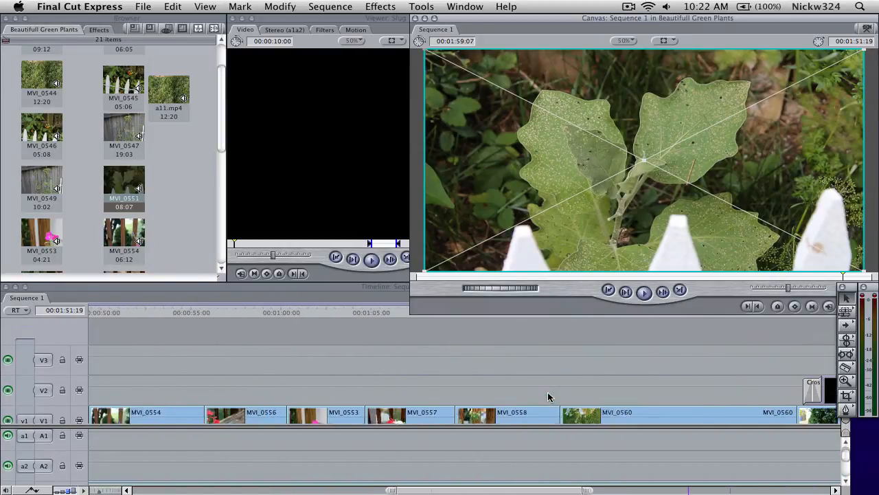
{"action": "scroll", "coordinate": [548, 391], "scroll_direction": "left", "scroll_amount": 5}
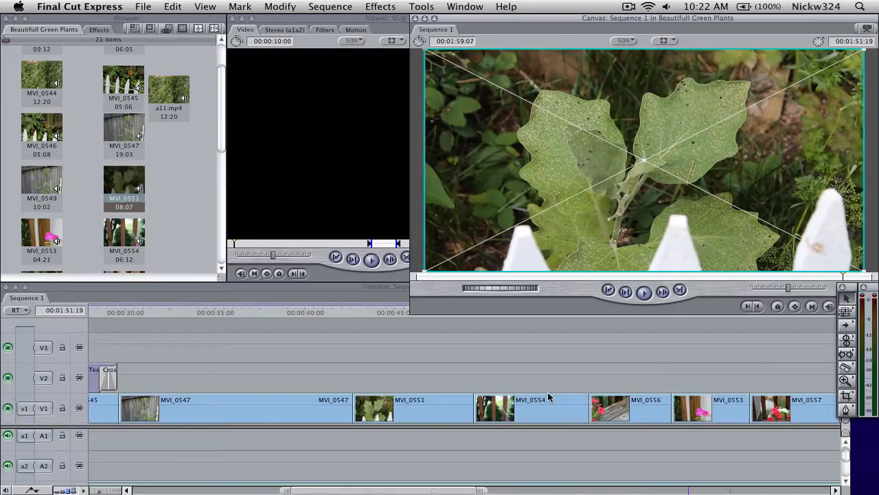
{"action": "left_click", "coordinate": [426, 397]}
{"action": "left_click", "coordinate": [400, 311]}
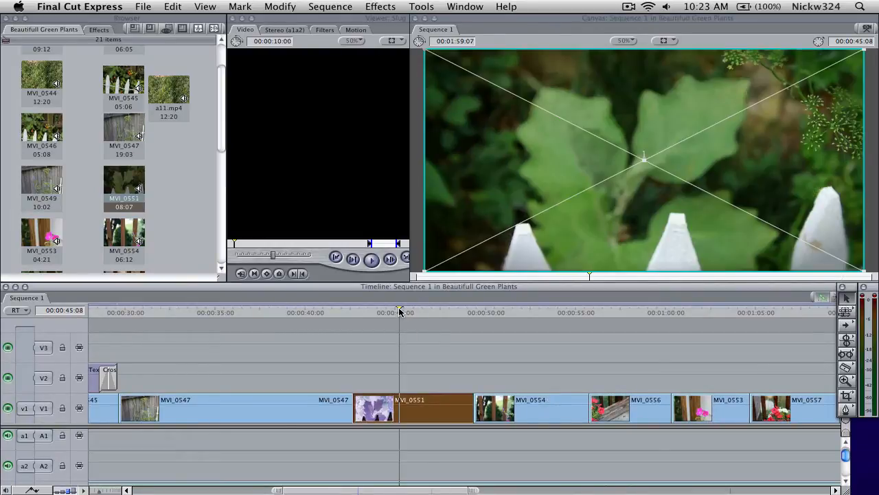
{"action": "left_click_drag", "start_coordinate": [400, 311], "coordinate": [366, 314]}
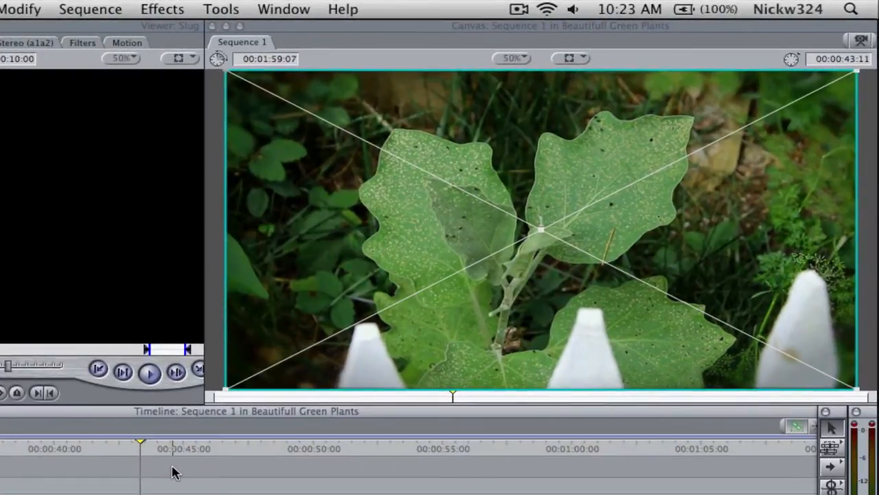
- Select the uncorrected MVI_0551 clip at the sequence's end, park the playhead at 00:01:51:27 and open the clip in the viewer
{"action": "scroll", "coordinate": [173, 472], "scroll_direction": "right", "scroll_amount": 10}
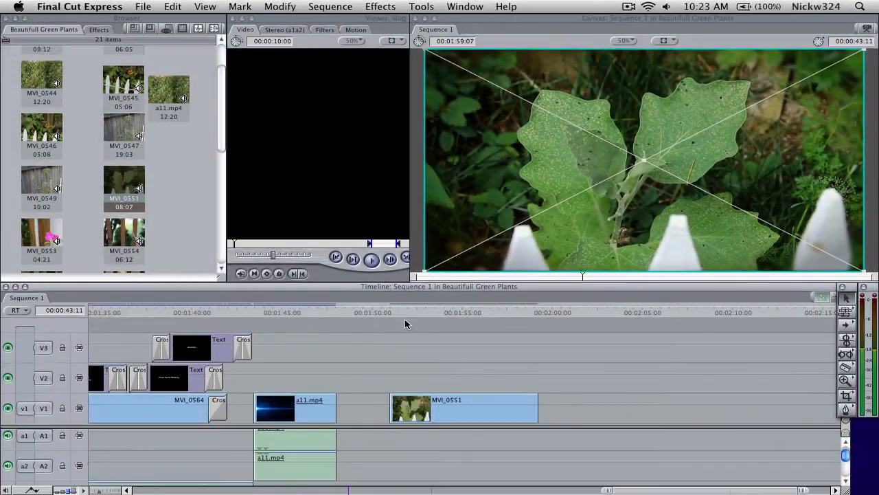
{"action": "left_click", "coordinate": [500, 406]}
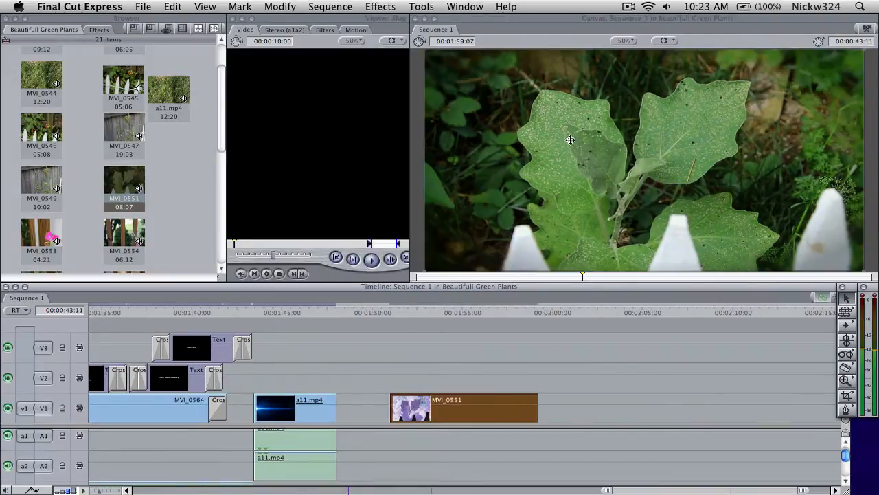
{"action": "left_click_drag", "start_coordinate": [456, 315], "coordinate": [405, 316]}
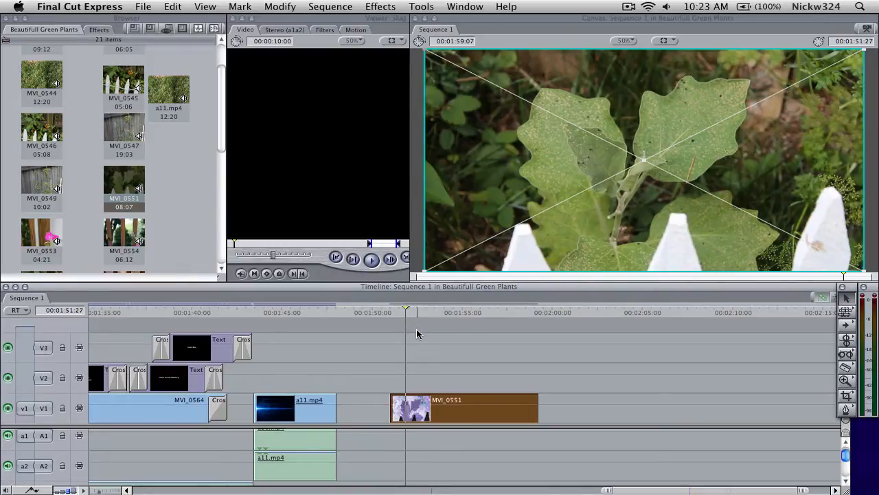
{"action": "double_click", "coordinate": [448, 410]}
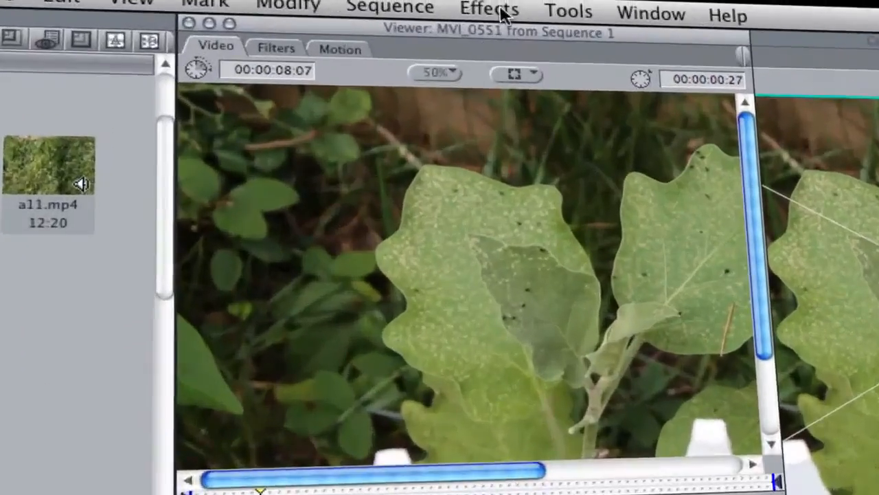
- Apply the Color Corrector video filter to the uncorrected MVI_0551 clip
{"action": "left_click", "coordinate": [385, 7]}
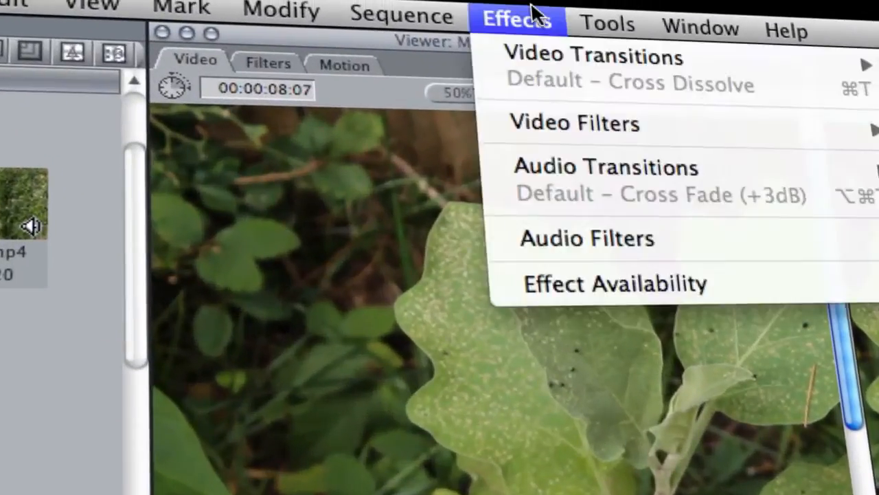
{"action": "mouse_move", "coordinate": [380, 135]}
{"action": "mouse_move", "coordinate": [600, 206]}
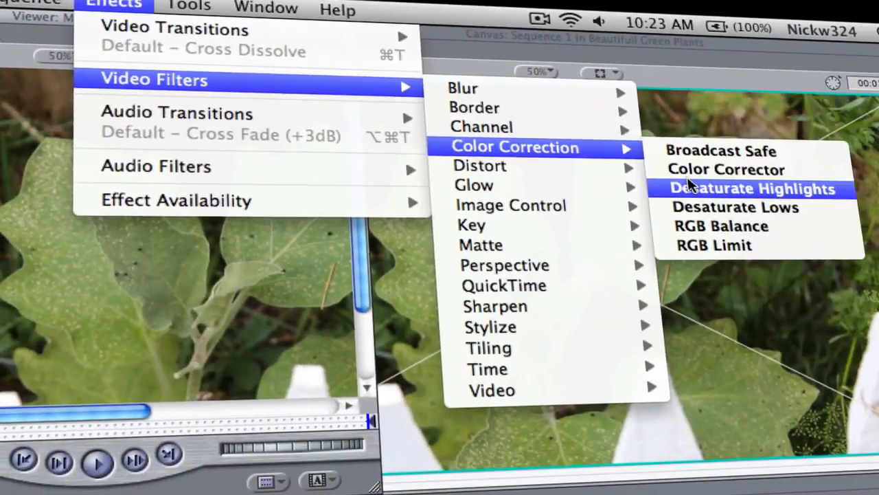
{"action": "left_click", "coordinate": [735, 186]}
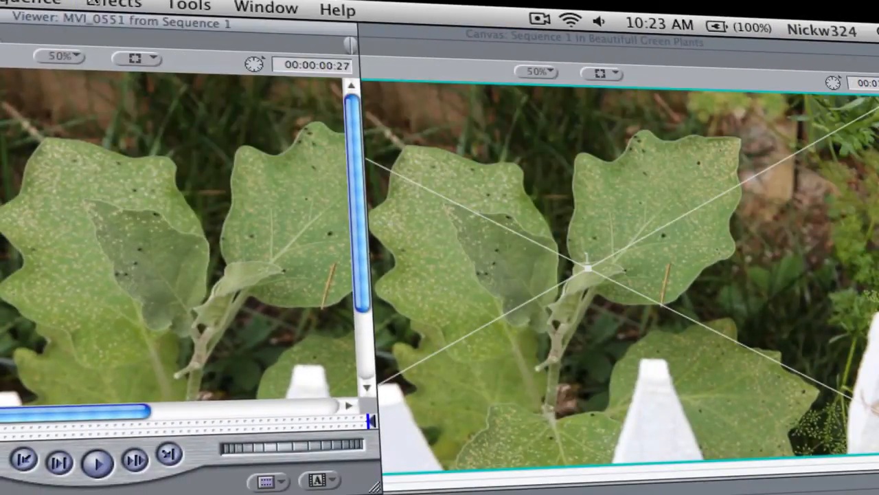
{"action": "left_click", "coordinate": [96, 3]}
{"action": "mouse_move", "coordinate": [189, 89]}
{"action": "mouse_move", "coordinate": [588, 147]}
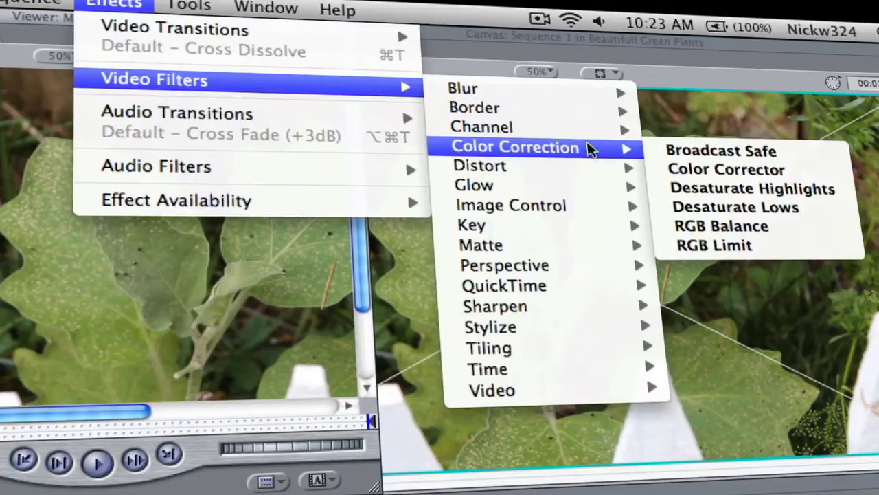
{"action": "left_click", "coordinate": [696, 170]}
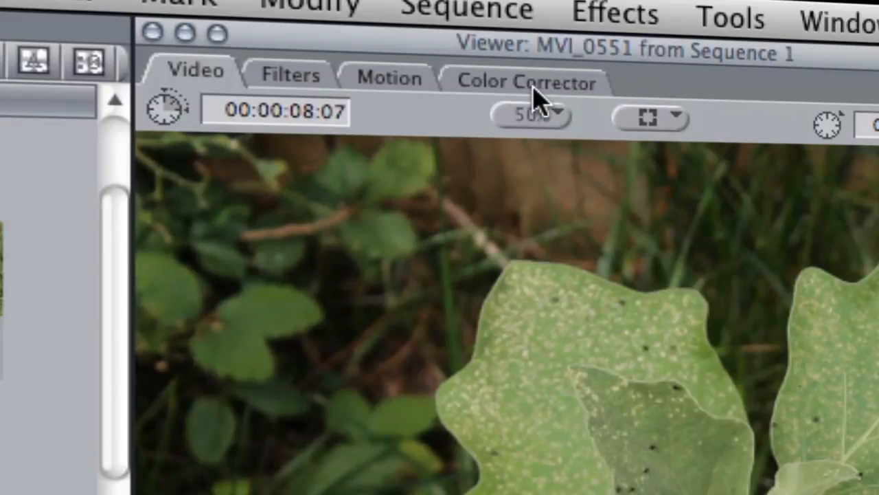
- Open the clip's Color Corrector settings and shift the color balance slightly from the center toward green-yellow
{"action": "left_click", "coordinate": [504, 86]}
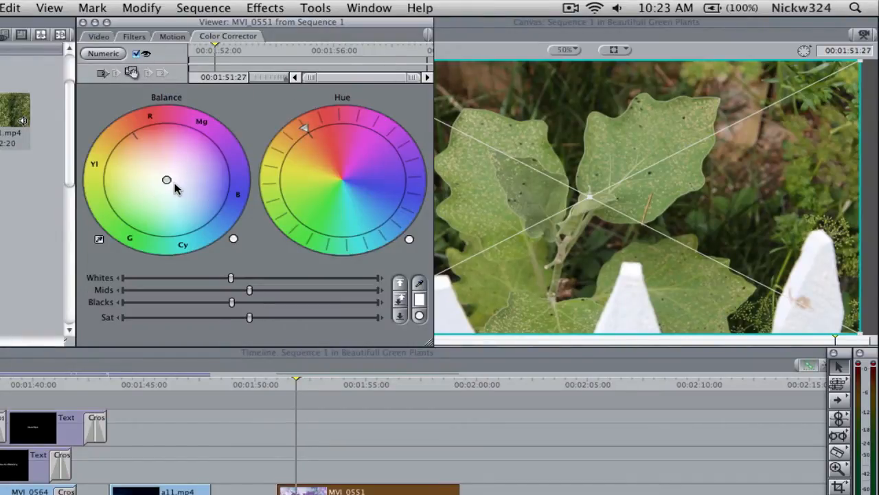
{"action": "left_click_drag", "start_coordinate": [166, 180], "coordinate": [163, 182]}
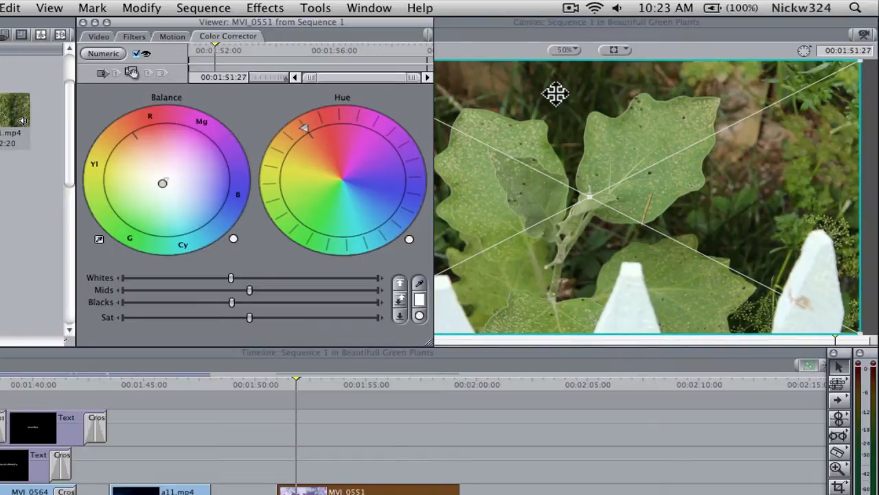
{"action": "left_click", "coordinate": [555, 93]}
{"action": "left_click", "coordinate": [186, 148]}
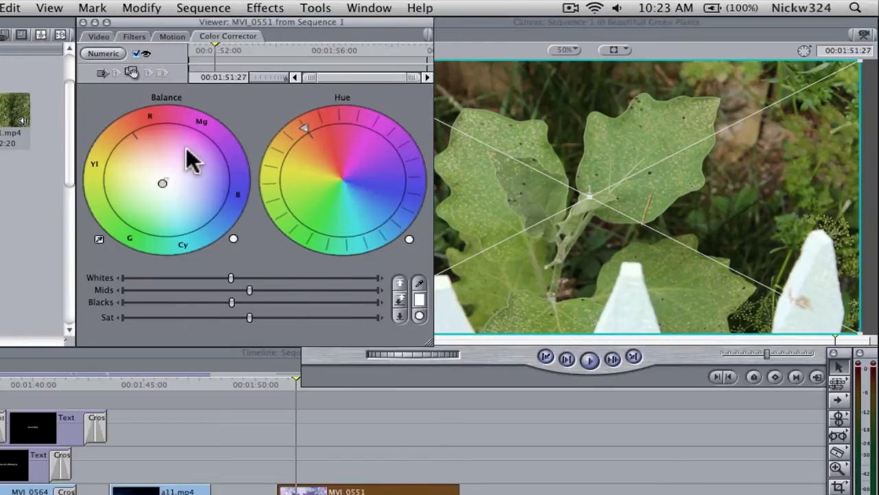
{"action": "left_click_drag", "start_coordinate": [163, 184], "coordinate": [160, 184]}
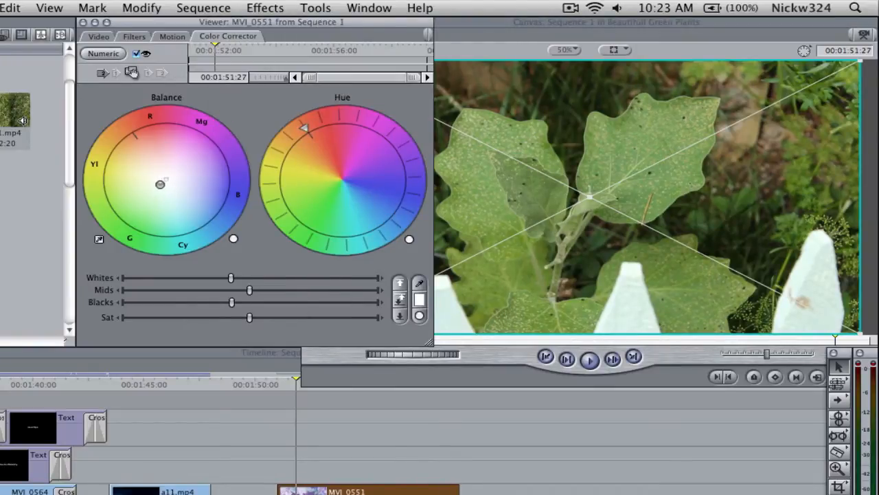
- Rotate the clip's hue slightly toward orange-yellow, lower the whites, mids and blacks a little, and raise the saturation slightly
{"action": "left_click_drag", "start_coordinate": [304, 128], "coordinate": [286, 151]}
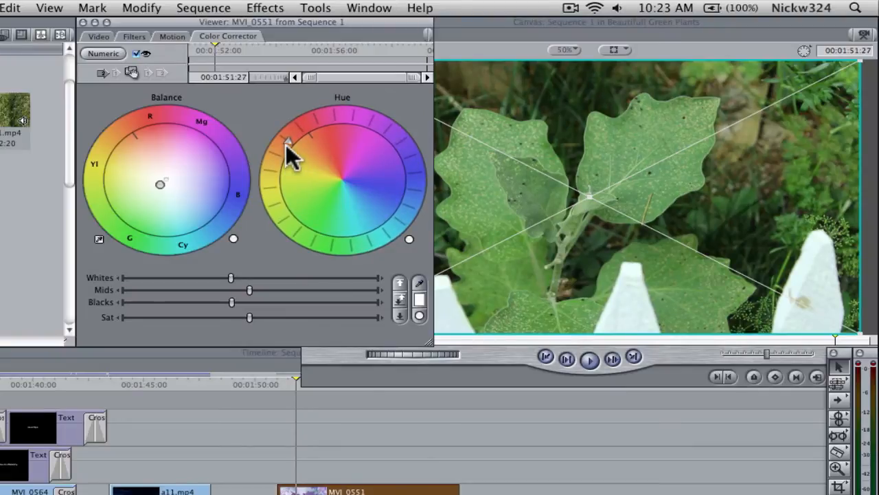
{"action": "left_click_drag", "start_coordinate": [232, 279], "coordinate": [226, 280]}
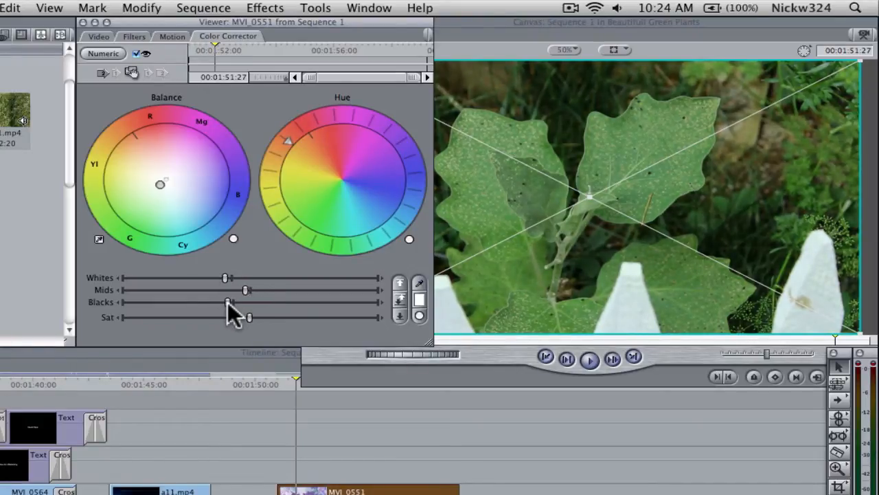
{"action": "left_click_drag", "start_coordinate": [249, 317], "coordinate": [265, 317]}
{"action": "left_click", "coordinate": [633, 162]}
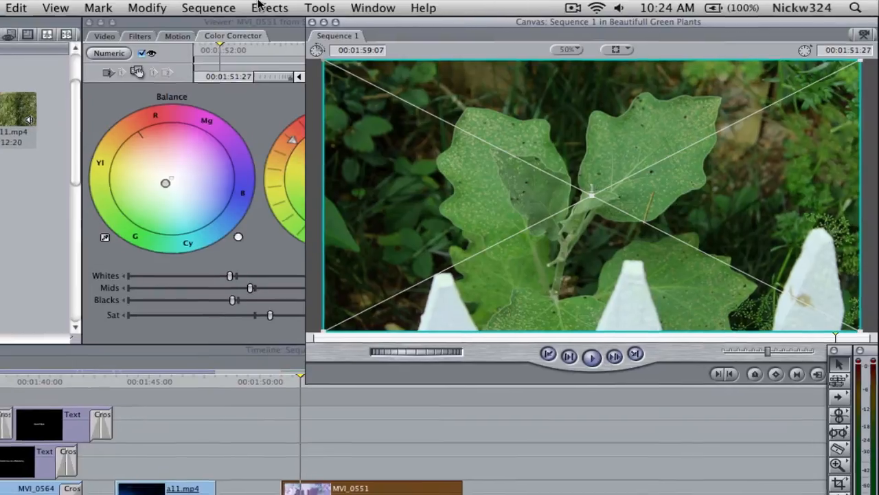
- Apply the Vignette filter from the Stylize video filters to the selected MVI_0551 clip
{"action": "left_click", "coordinate": [371, 7]}
{"action": "left_click", "coordinate": [473, 6]}
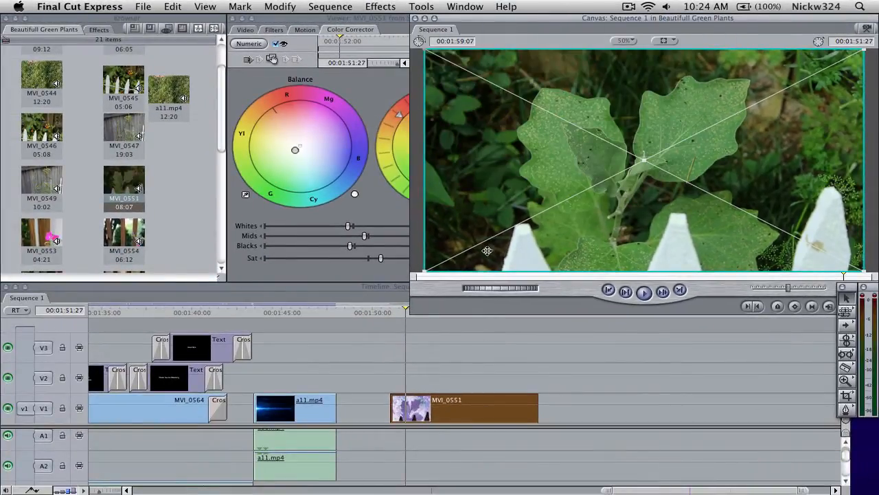
{"action": "left_click", "coordinate": [478, 408]}
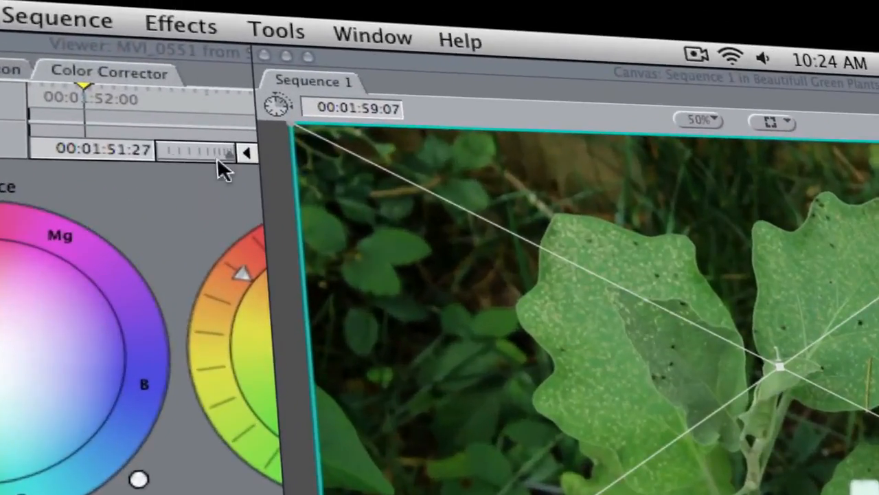
{"action": "left_click", "coordinate": [374, 7]}
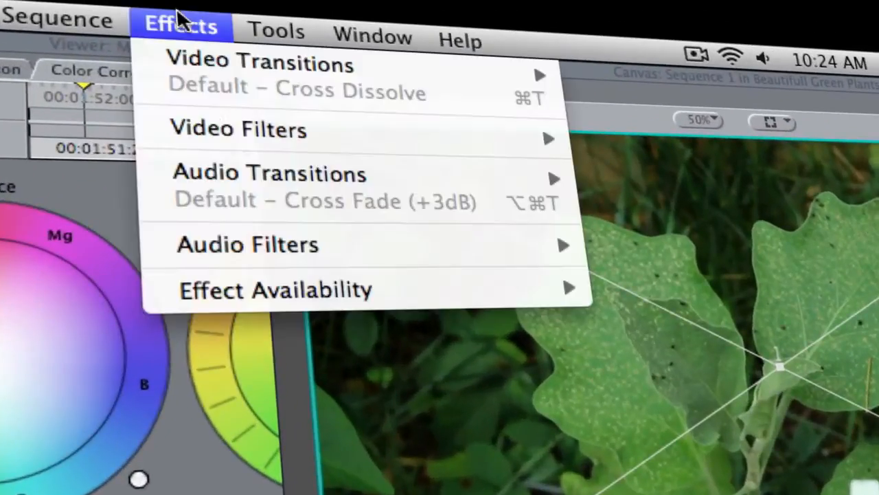
{"action": "mouse_move", "coordinate": [391, 55]}
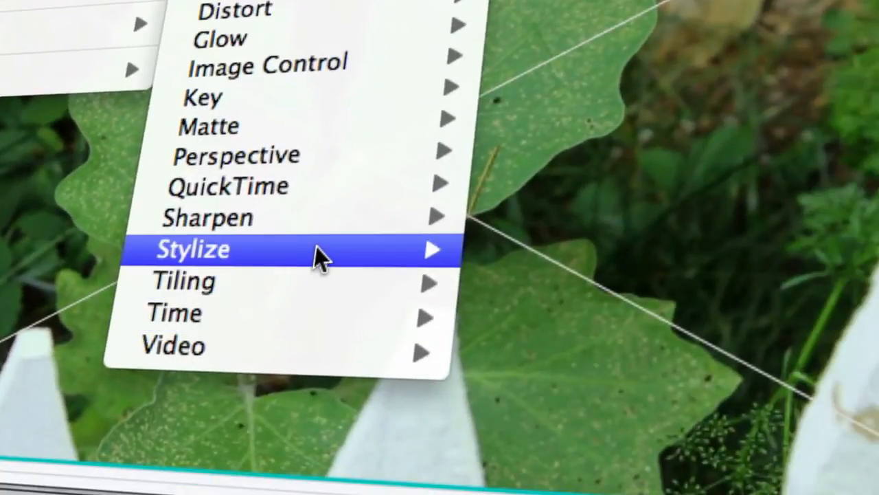
{"action": "mouse_move", "coordinate": [749, 448]}
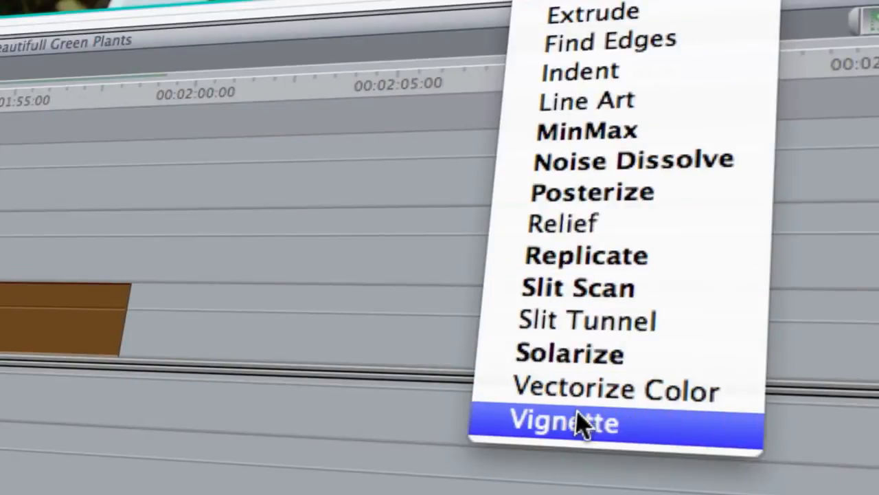
{"action": "left_click", "coordinate": [585, 422]}
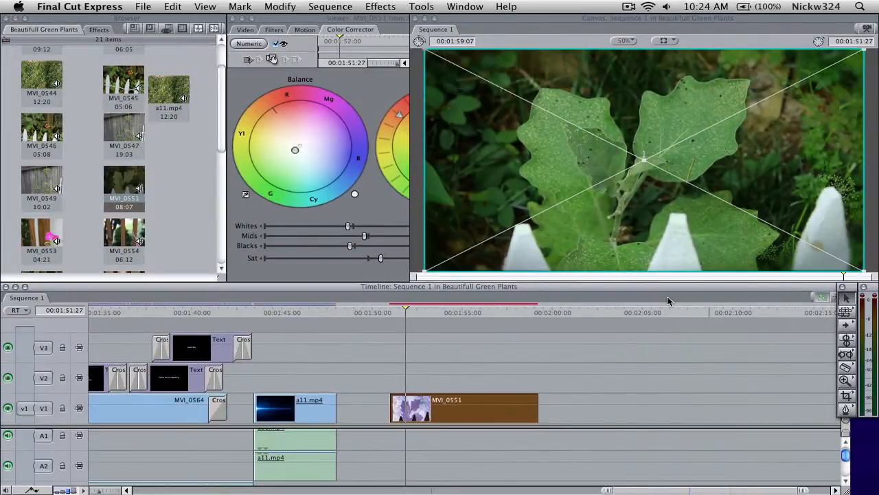
- Show the MVI_0551 clip's Vignette filter parameters and render the selected clip
{"action": "left_click", "coordinate": [560, 27]}
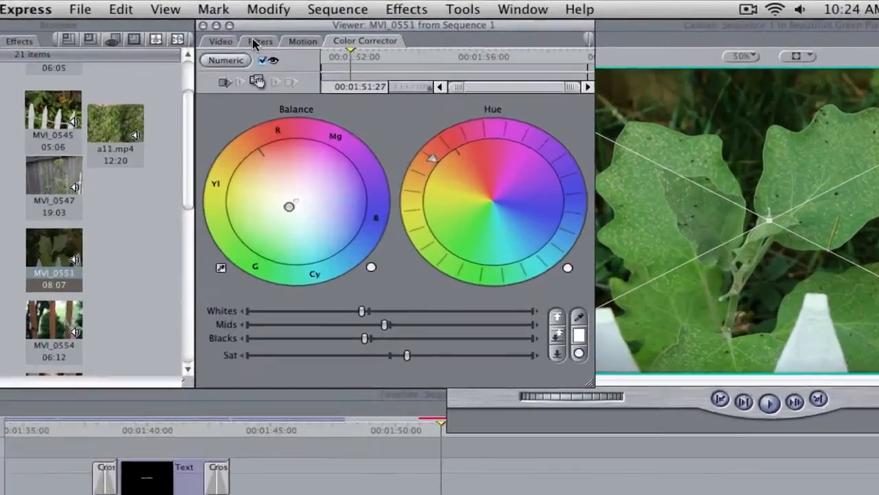
{"action": "left_click", "coordinate": [272, 31]}
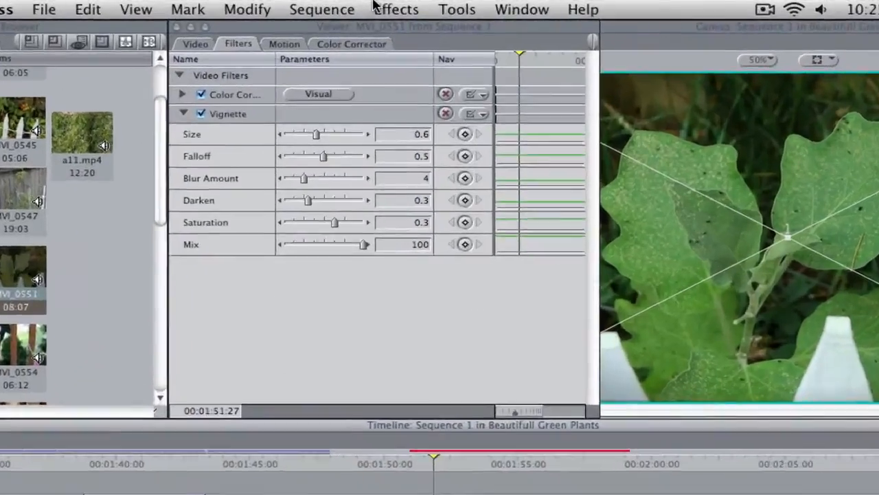
{"action": "left_click", "coordinate": [349, 8]}
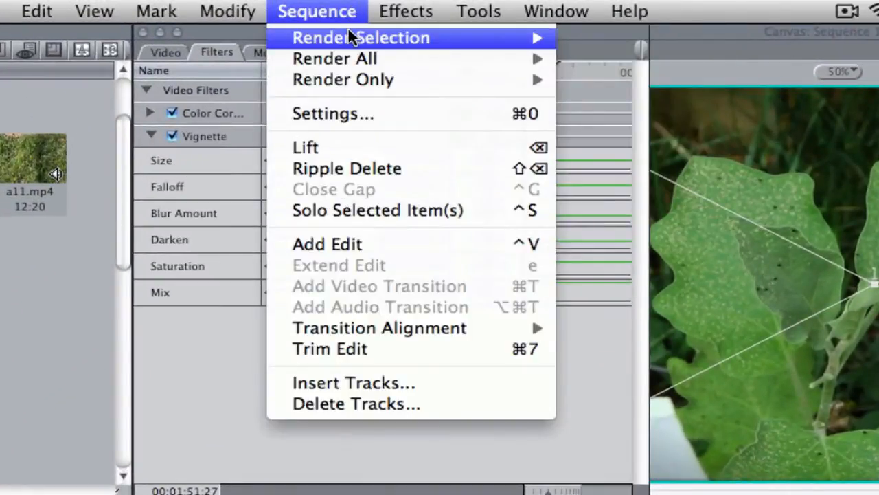
{"action": "mouse_move", "coordinate": [349, 36]}
{"action": "left_click", "coordinate": [653, 66]}
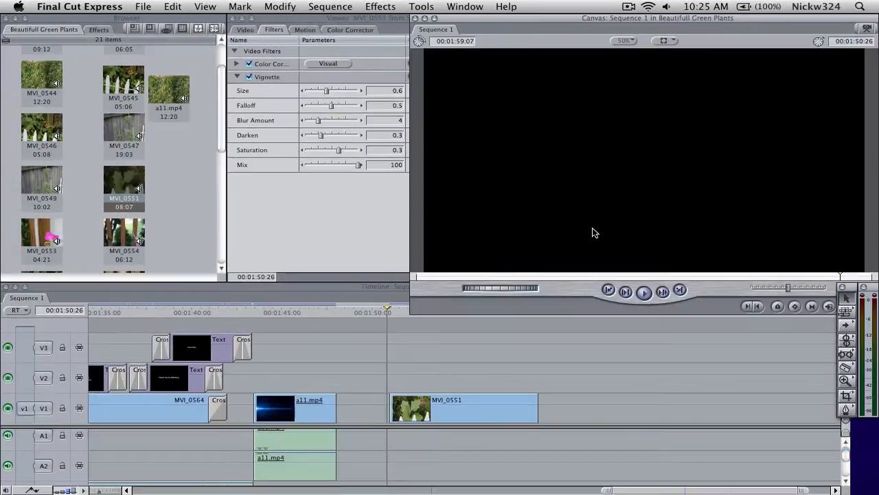
- Play back the rendered MVI_0551 clip from 00:01:50:26 to its end and switch to the Finder desktop
{"action": "left_click", "coordinate": [644, 293]}
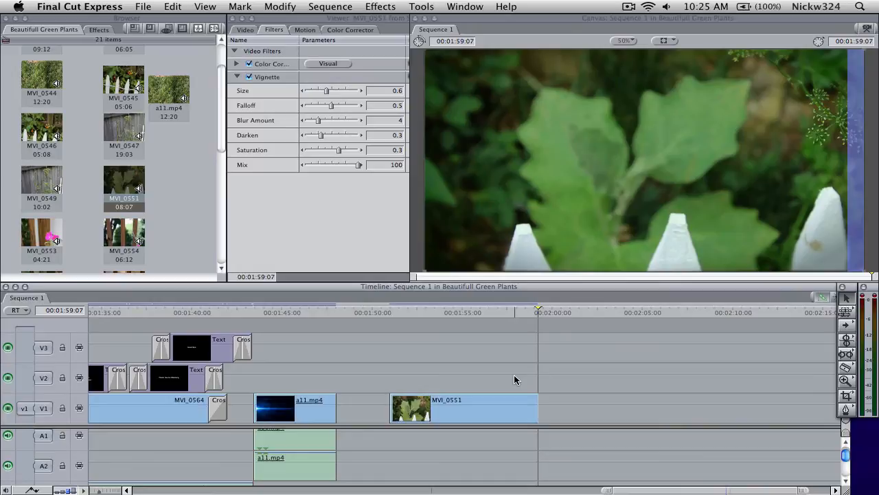
{"action": "scroll", "coordinate": [474, 445], "scroll_direction": "up", "scroll_amount": 1}
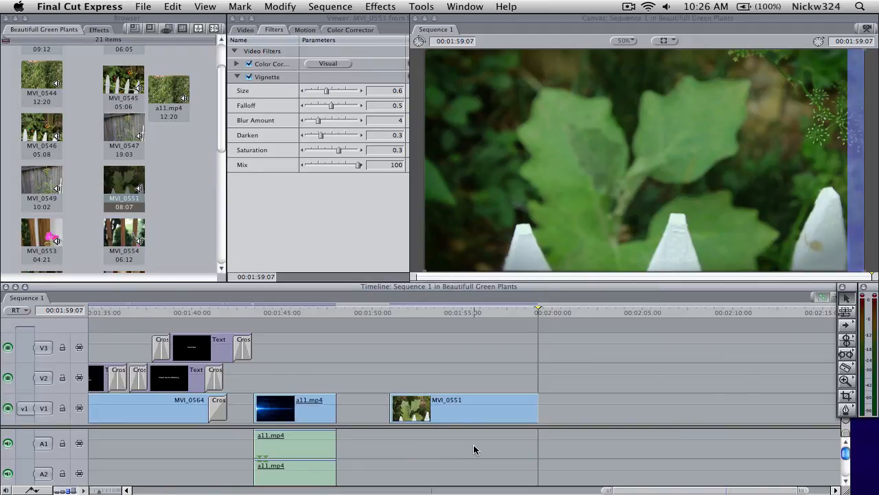
{"action": "key", "text": "ctrl+Right"}
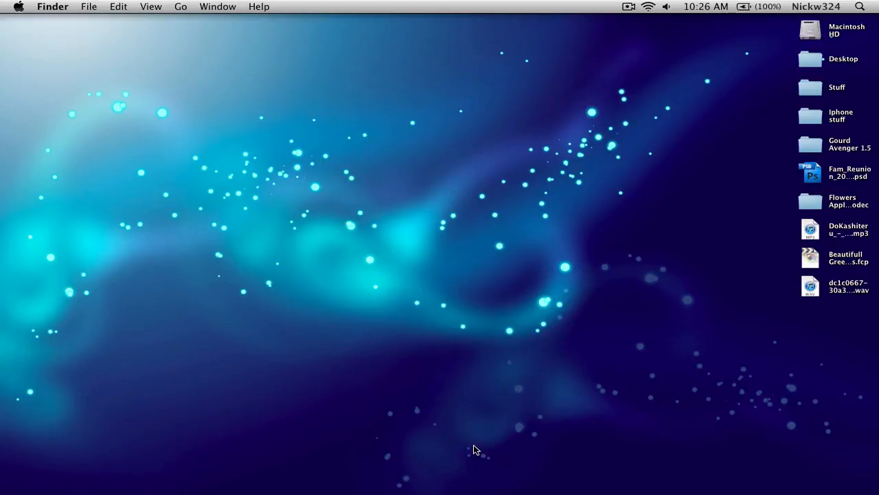